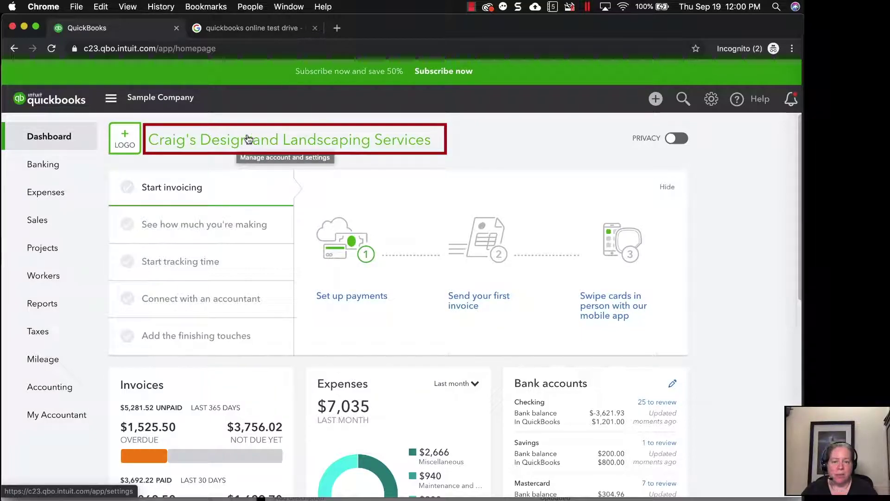
Dismiss the test drive search results and return to the Craig's Design and Landscaping sample company.
left_click(242, 31)
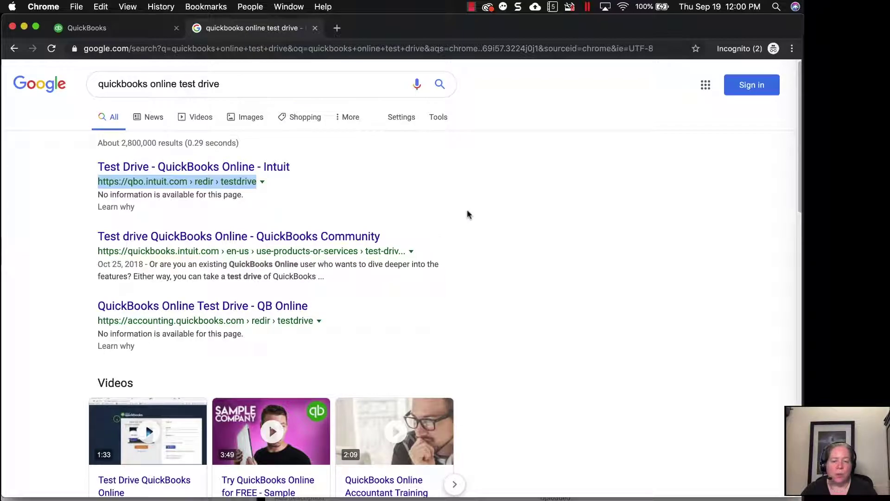
left_click(267, 87)
left_click(578, 191)
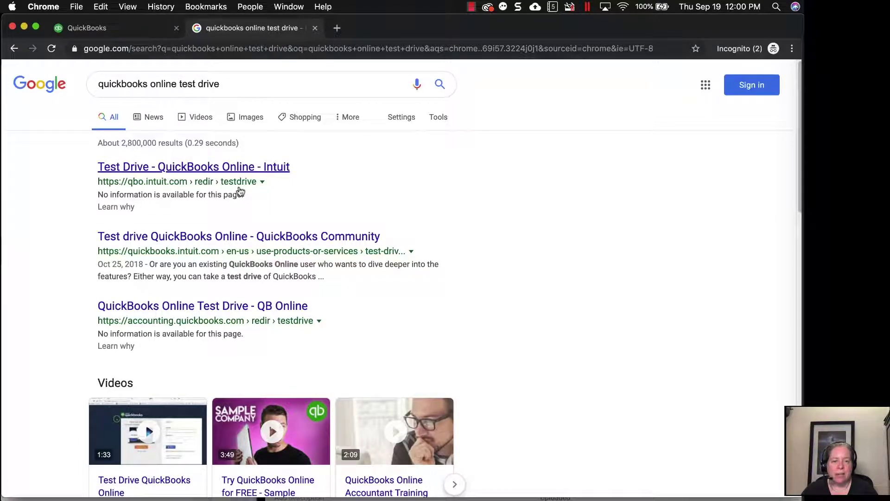
left_click(127, 30)
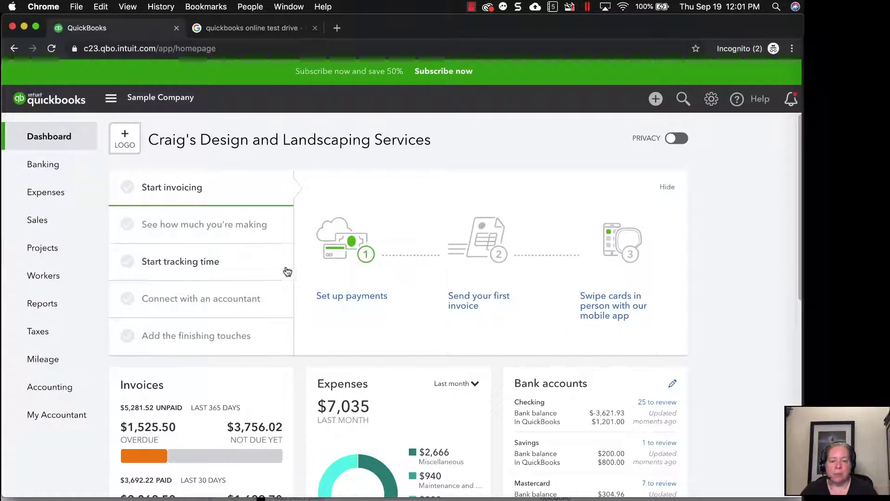
Star Profit and Loss under Business overview so it joins the Favorites reports.
left_click(65, 304)
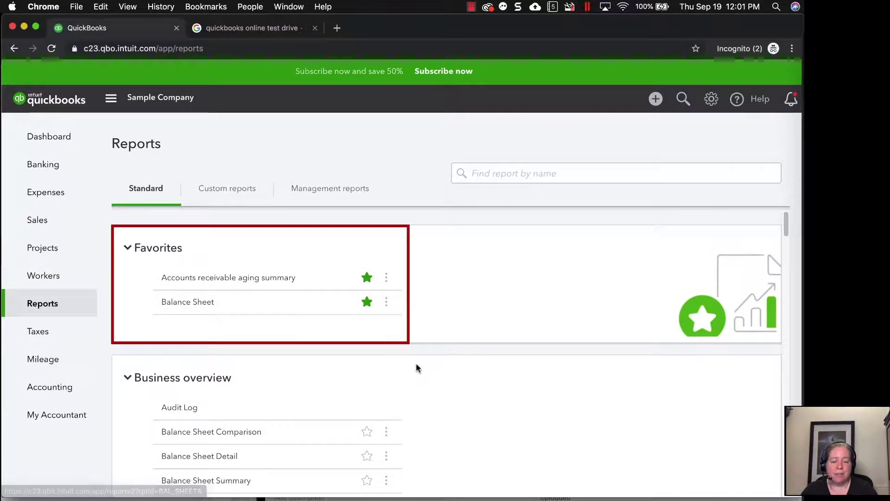
scroll(416, 362, "down", 2)
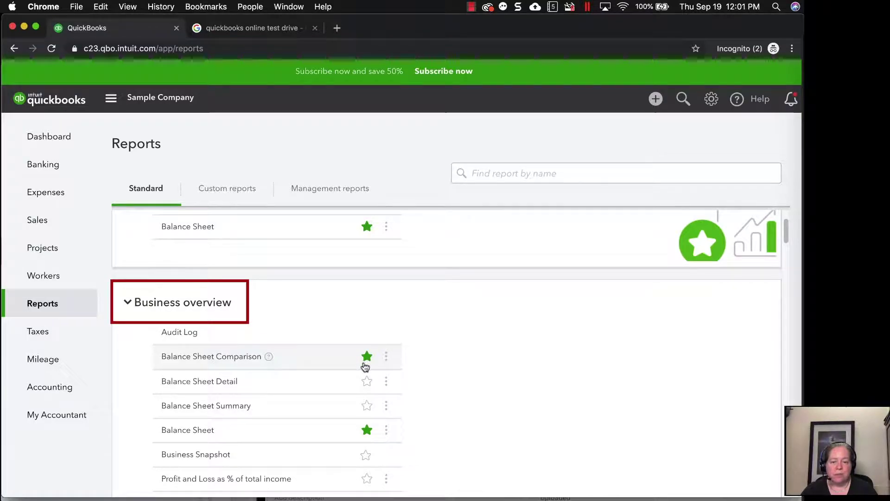
scroll(366, 364, "down", 3)
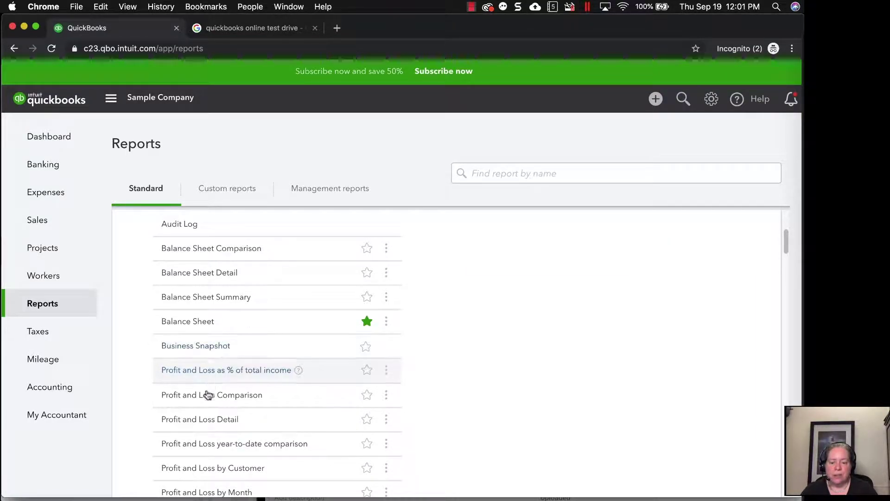
scroll(209, 452, "down", 1)
scroll(207, 451, "down", 1)
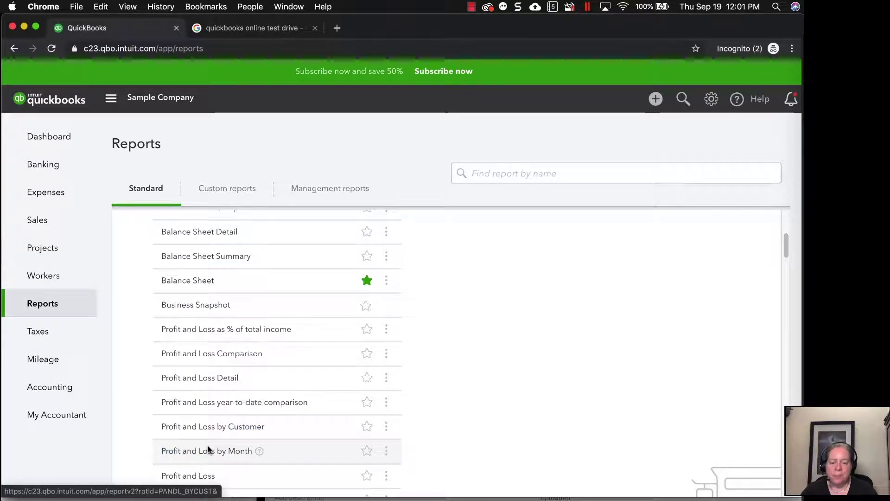
scroll(207, 451, "down", 1)
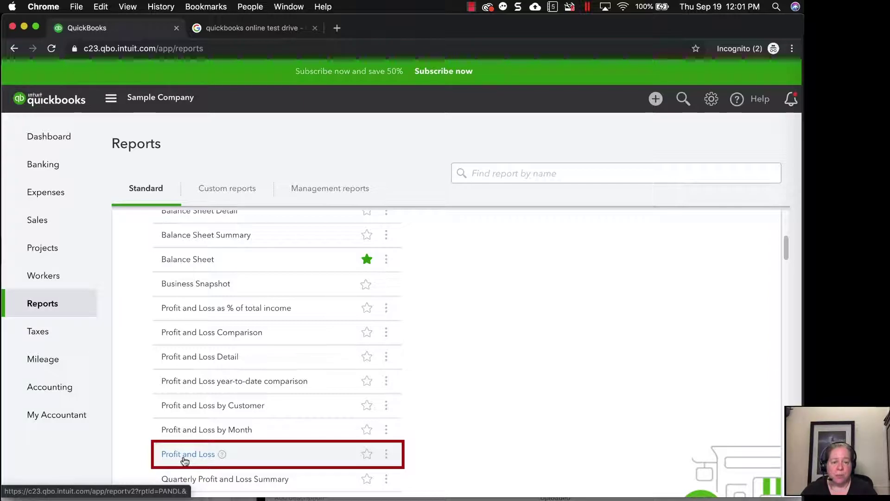
left_click(367, 457)
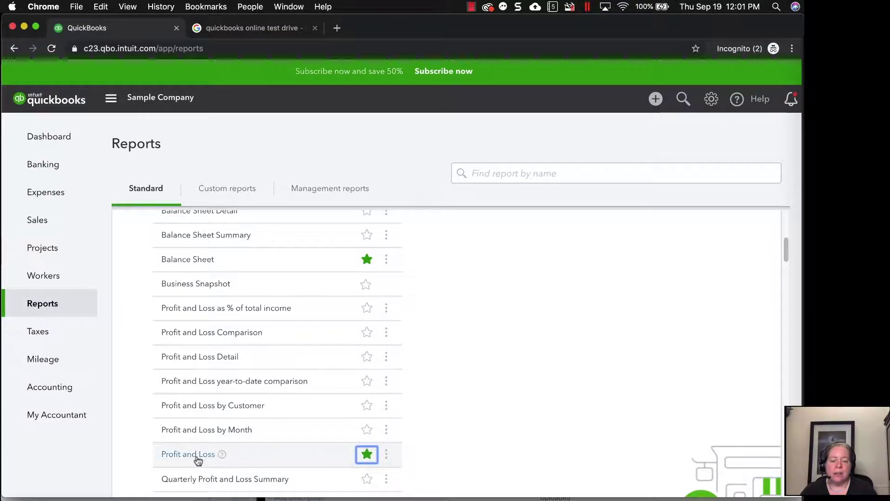
scroll(201, 452, "up", 6)
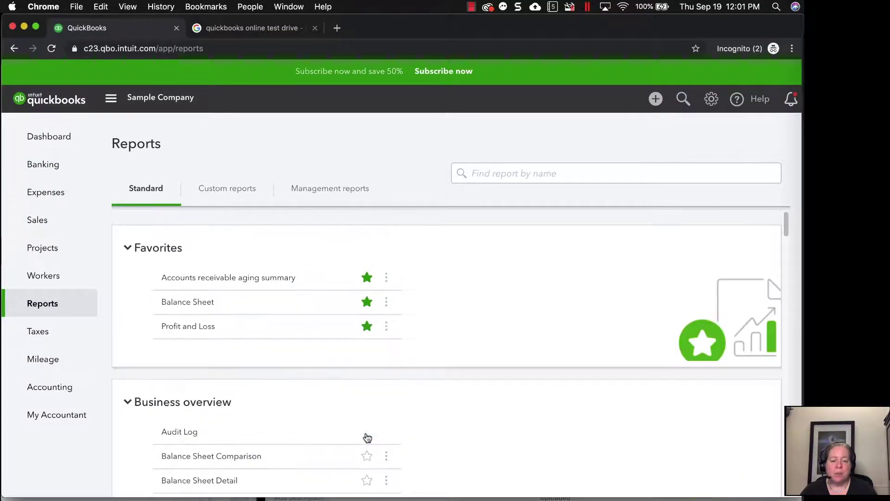
Open Profit and Loss from Favorites and rerun it with columns displayed by Months.
left_click(190, 327)
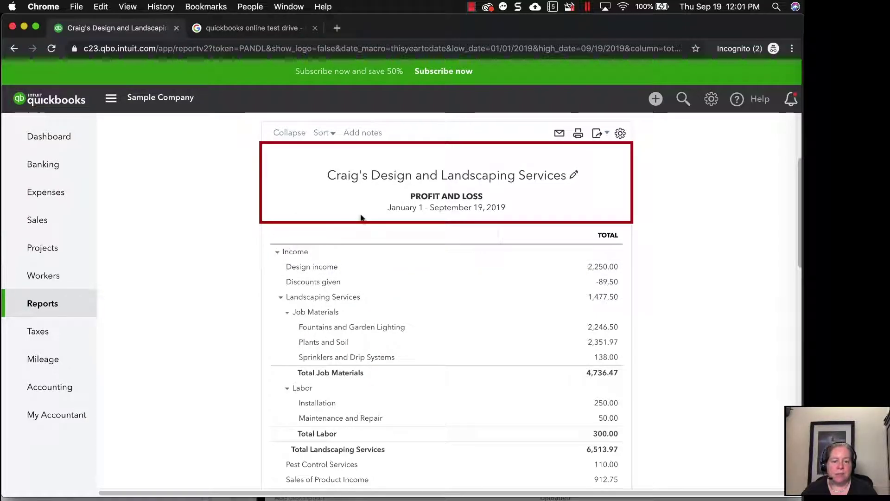
scroll(250, 251, "up", 2)
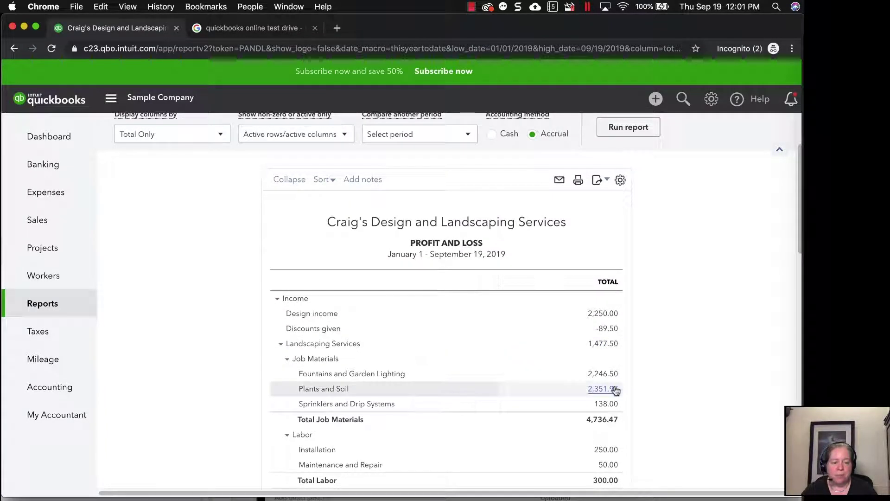
scroll(325, 304, "up", 1)
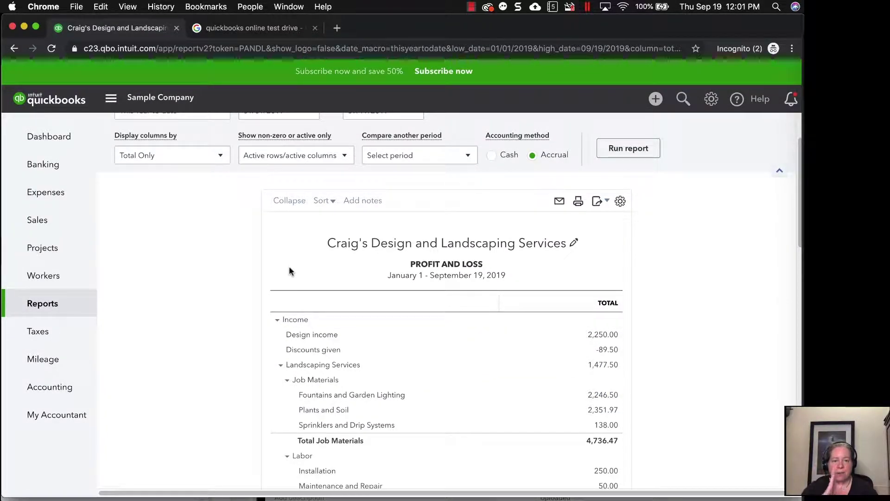
scroll(198, 157, "up", 3)
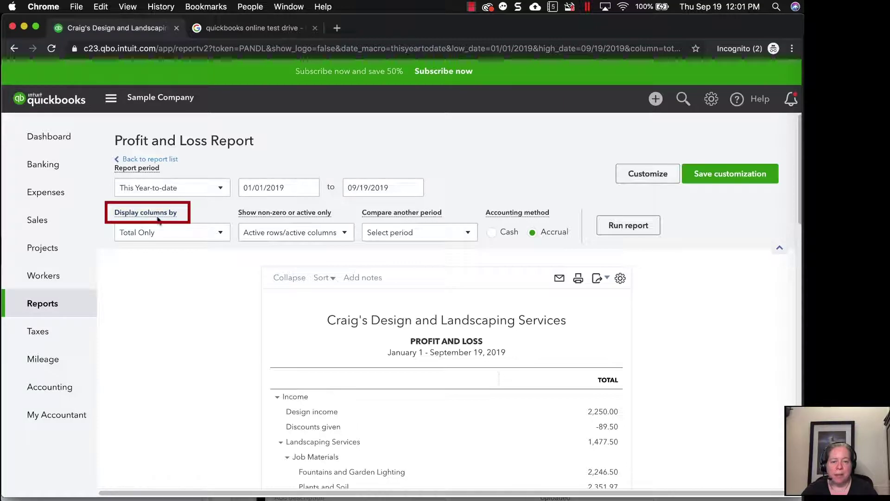
left_click(205, 233)
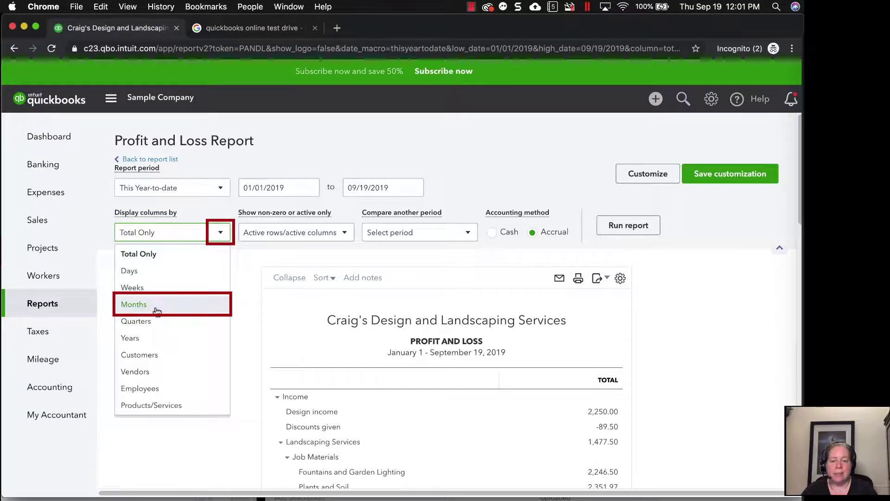
left_click(207, 306)
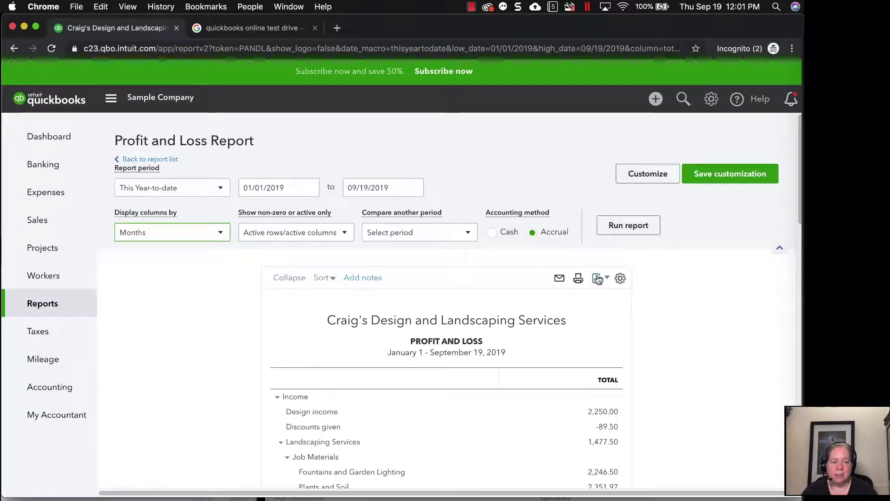
left_click(629, 227)
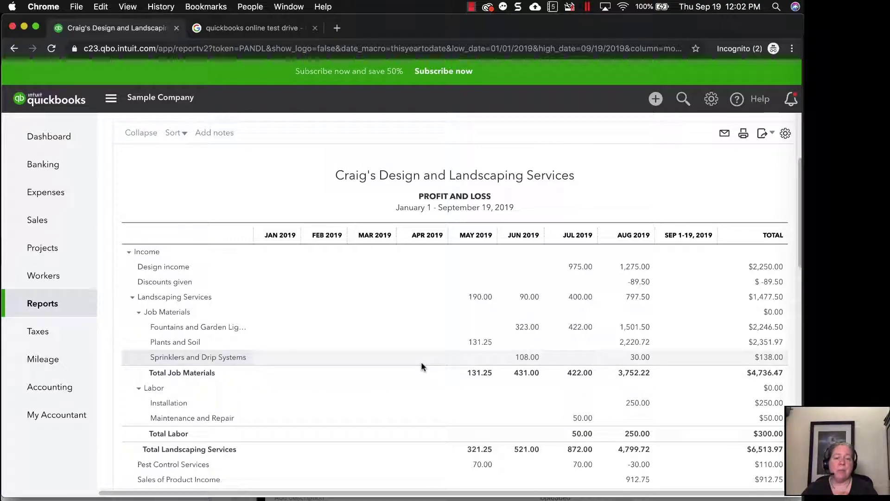
scroll(429, 363, "down", 2)
scroll(430, 363, "up", 1)
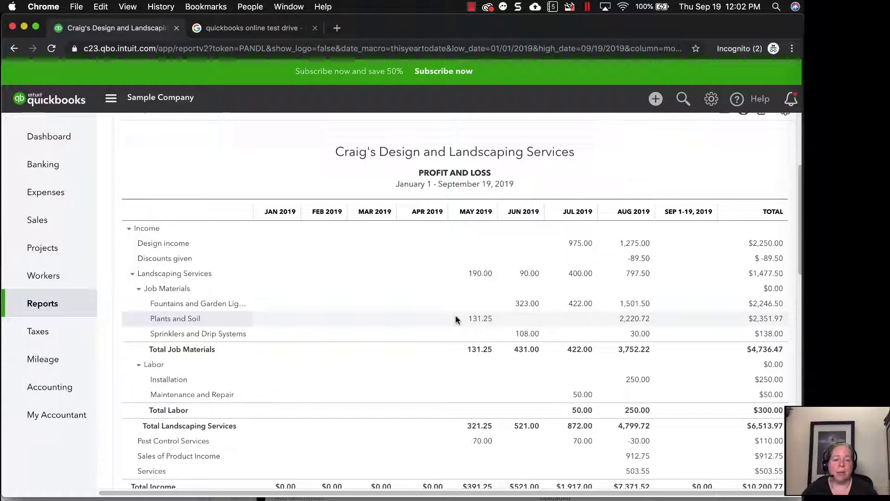
scroll(458, 324, "down", 5)
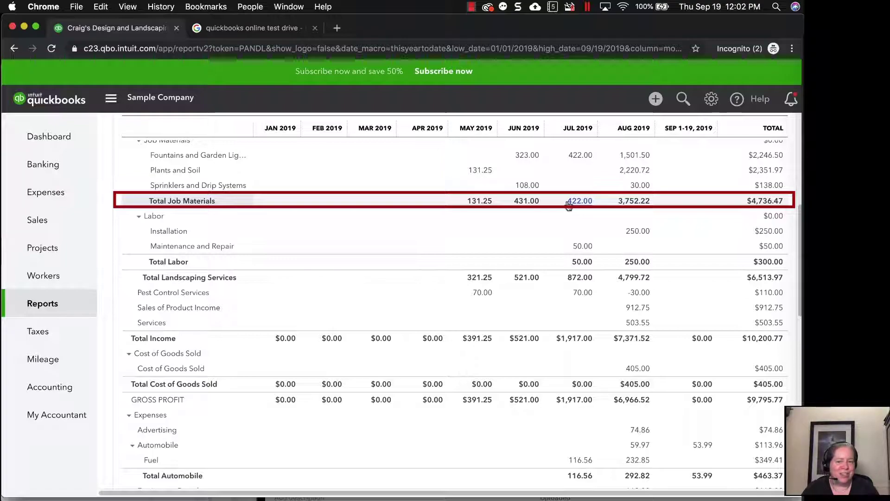
scroll(671, 327, "up", 6)
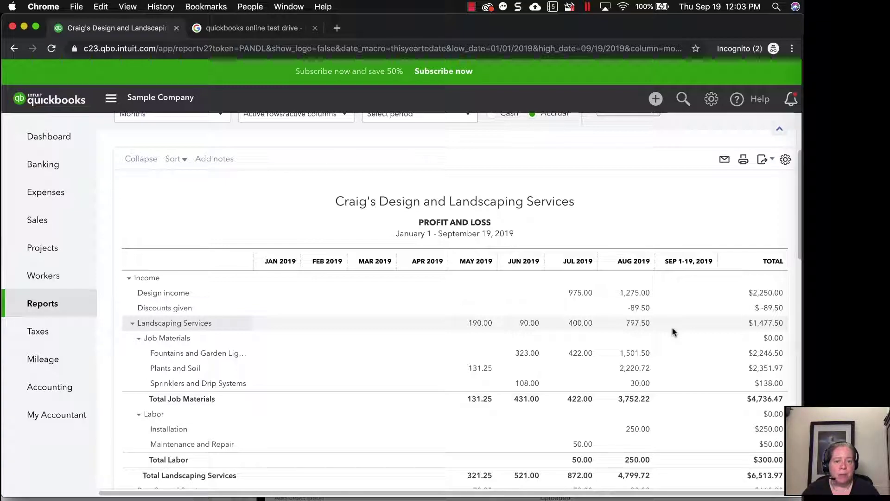
Scroll down to the Expenses section showing Rent or Lease at 900.00 in August 2019.
scroll(674, 331, "down", 6)
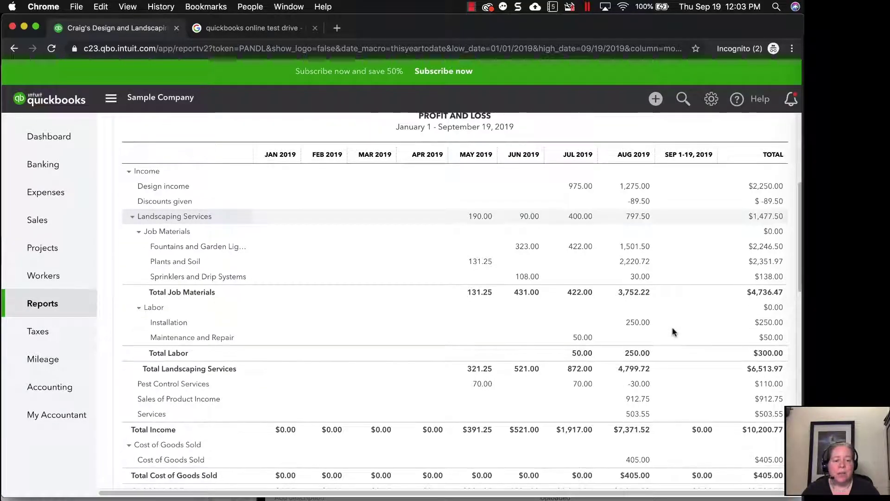
scroll(673, 331, "down", 2)
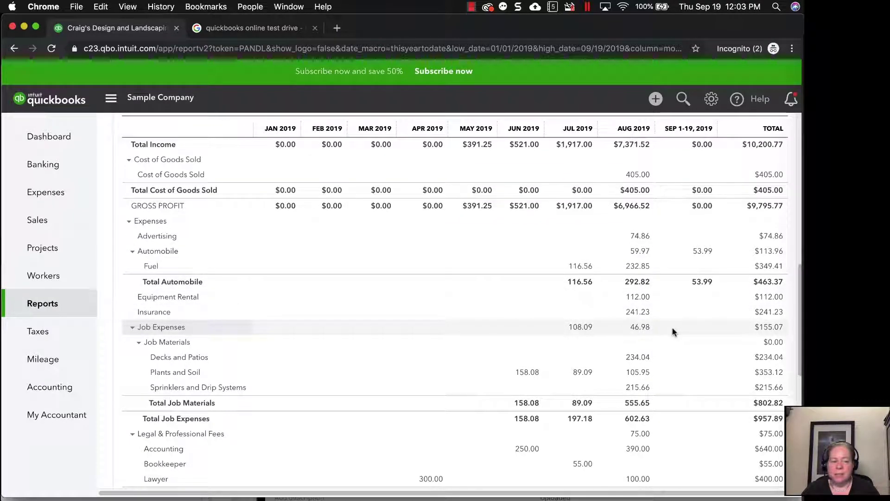
scroll(672, 326, "down", 5)
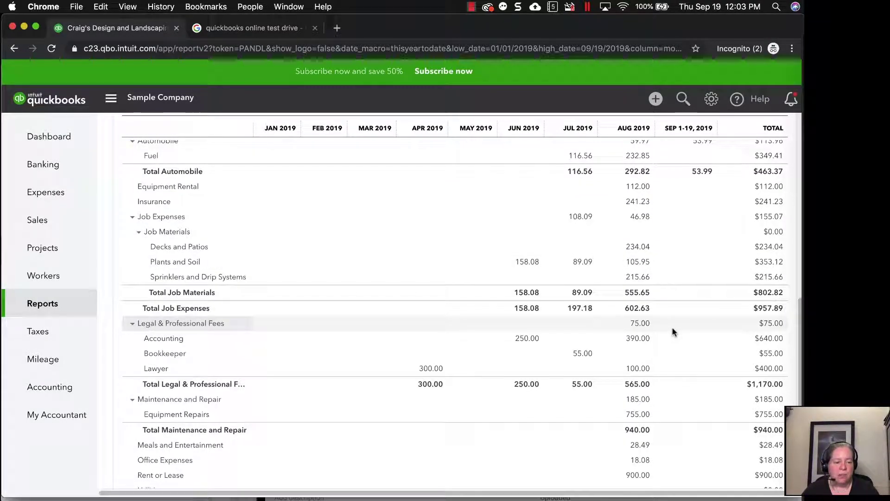
scroll(673, 328, "down", 4)
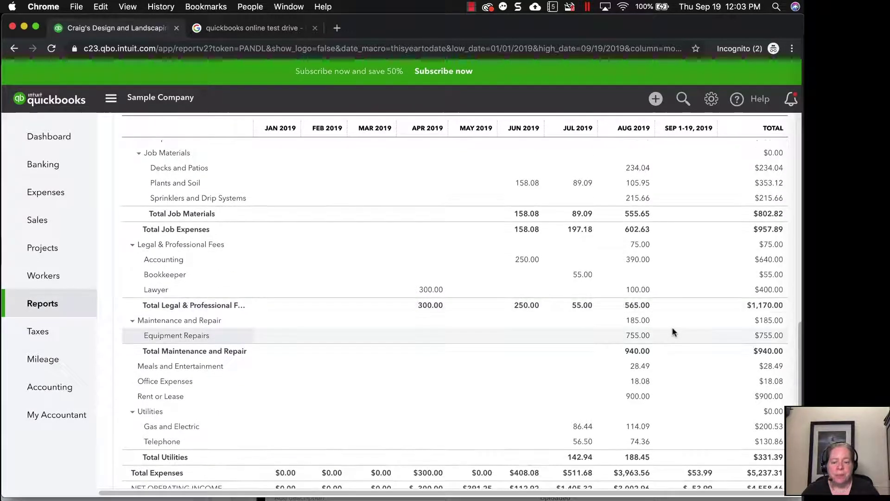
scroll(672, 327, "down", 1)
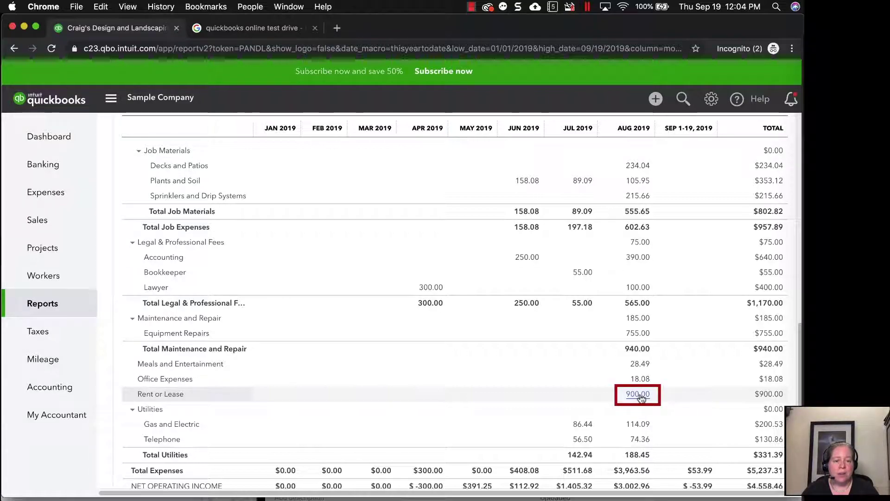
Drill into August's 900.00 Rent or Lease to see the 08/08/2019 Building Lease bill.
left_click(639, 394)
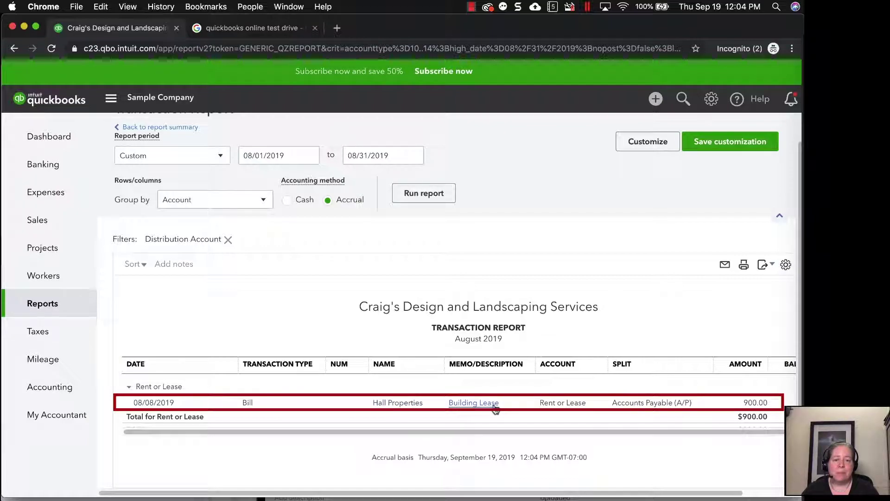
scroll(402, 353, "up", 1)
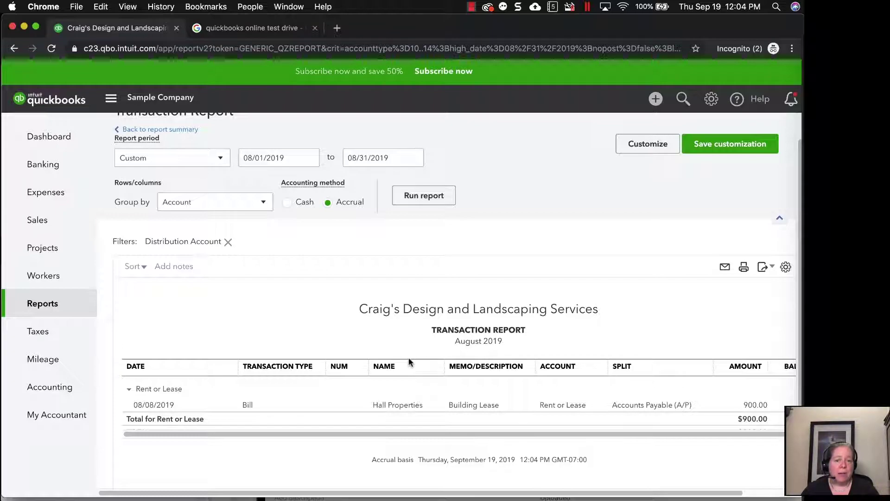
scroll(410, 363, "up", 2)
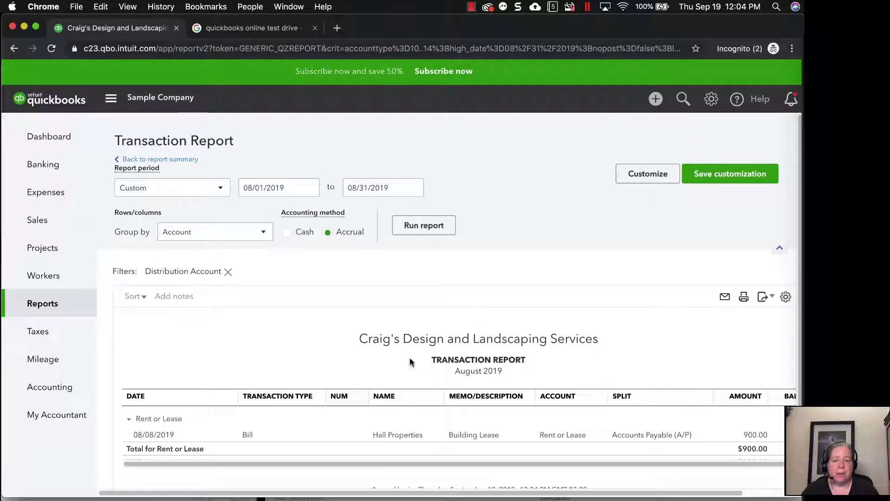
Go back to the report summary and scroll to the top of the monthly Profit and Loss.
left_click(188, 159)
scroll(441, 319, "down", 10)
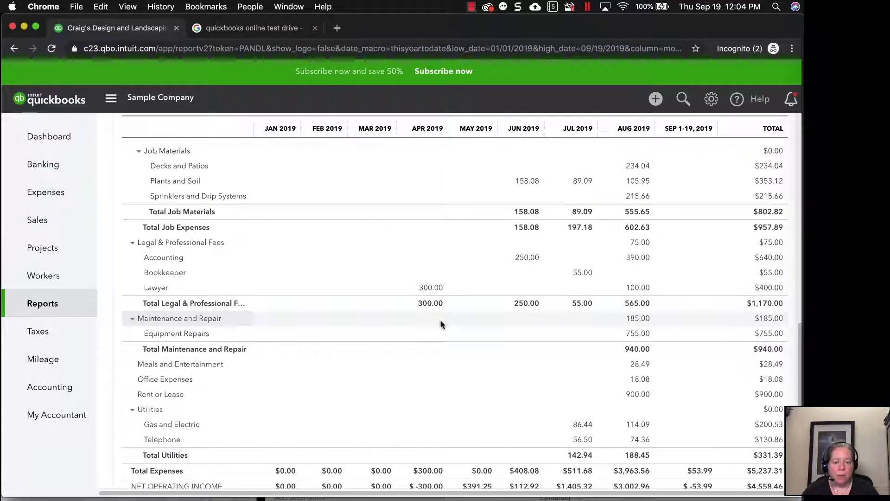
scroll(441, 324, "down", 3)
scroll(441, 324, "down", 2)
scroll(440, 324, "up", 10)
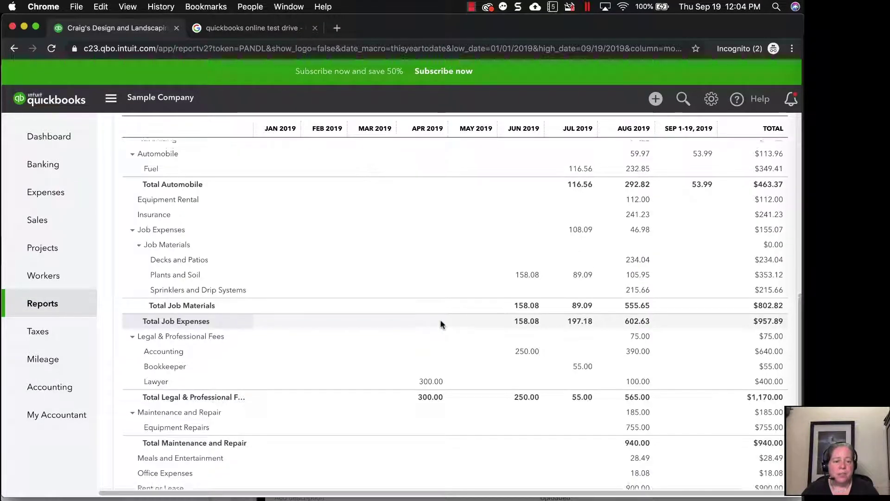
scroll(440, 323, "up", 8)
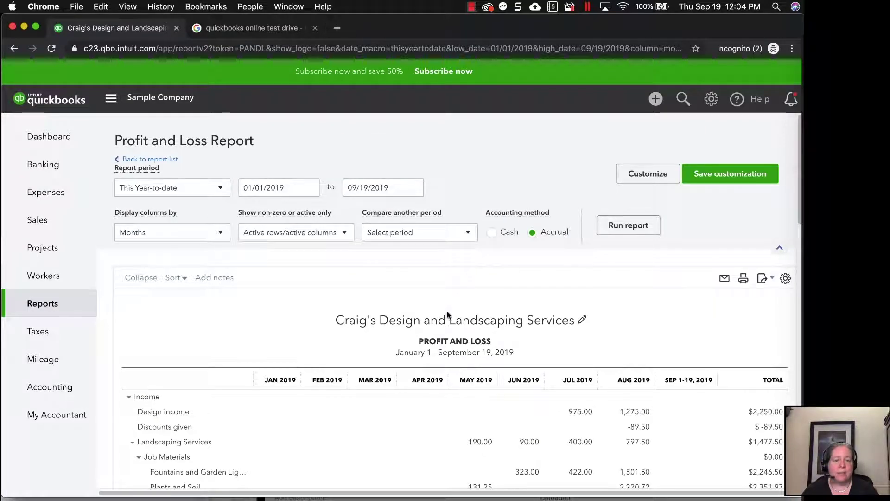